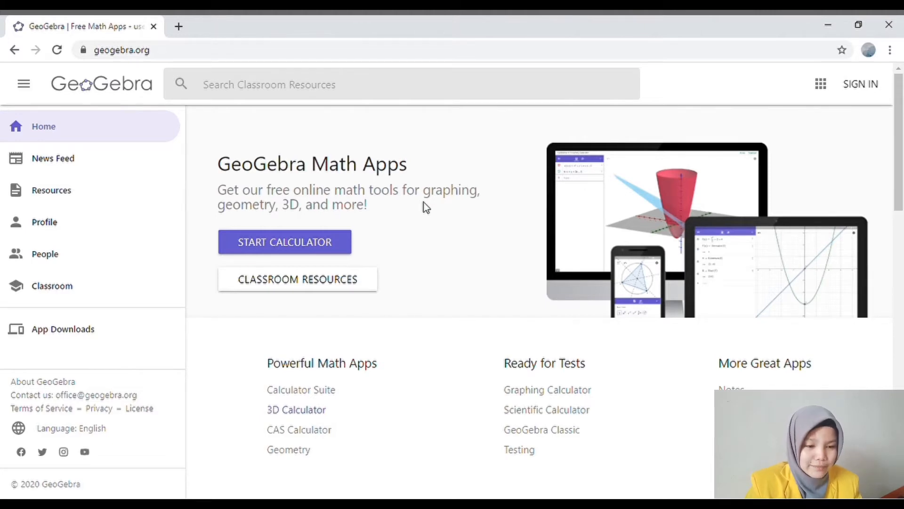
Open the GeoGebra 3D Calculator and construct a cube with one base edge from -4 on the red axis to the origin
left_click(300, 412)
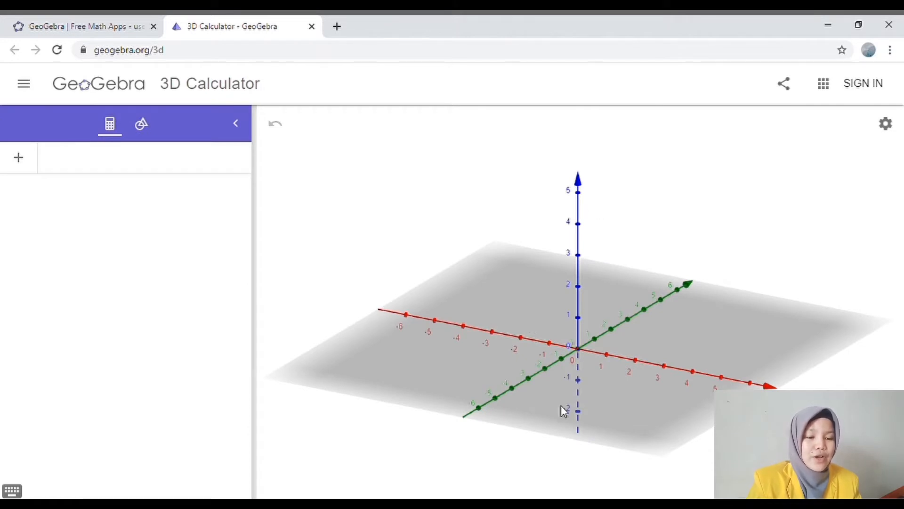
left_click(148, 128)
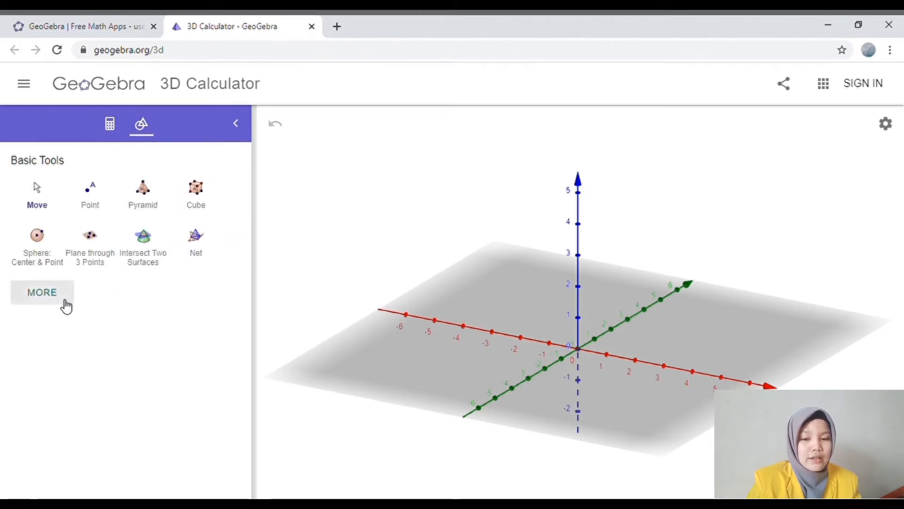
left_click(193, 207)
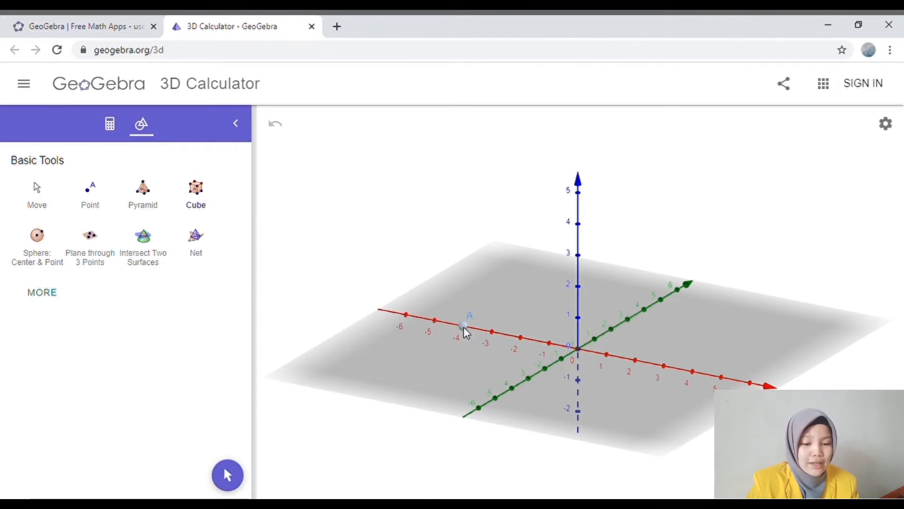
left_click(577, 349)
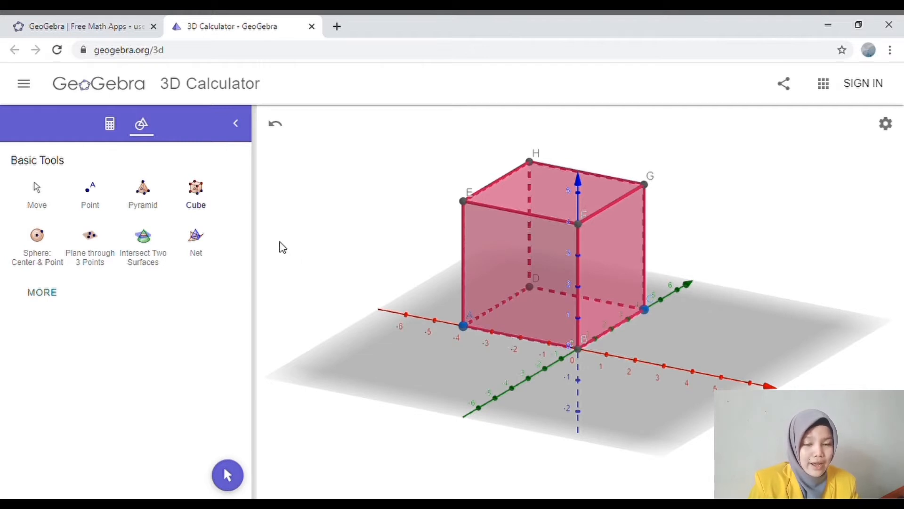
Place a point on the cube's upper back edge GH, close to vertex H
left_click(37, 200)
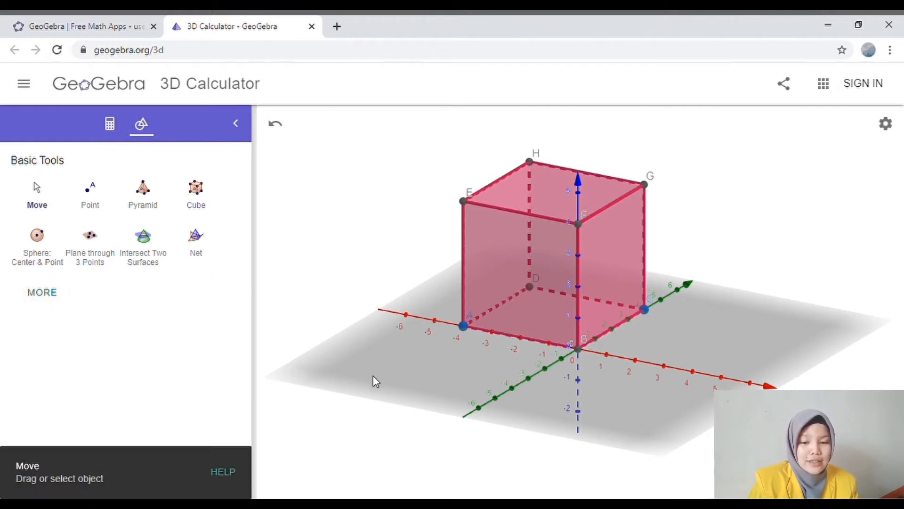
left_click_drag(373, 375, 385, 372)
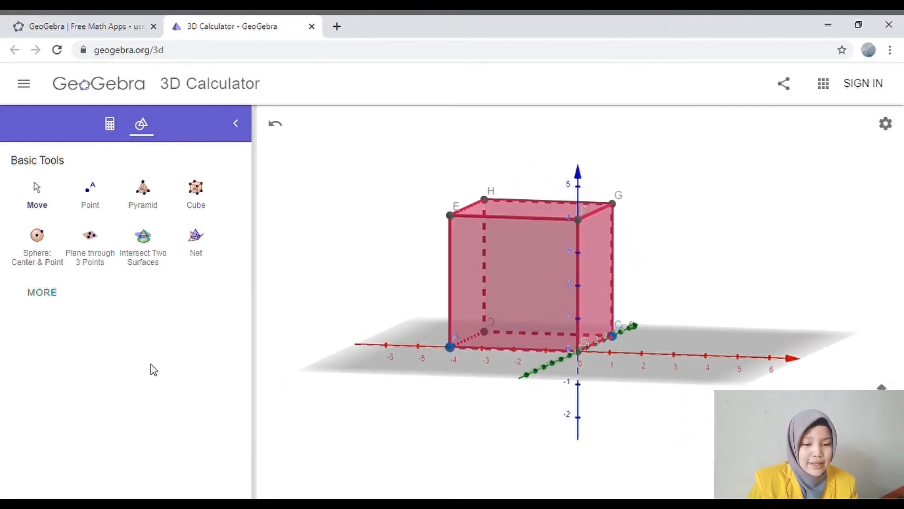
left_click(60, 299)
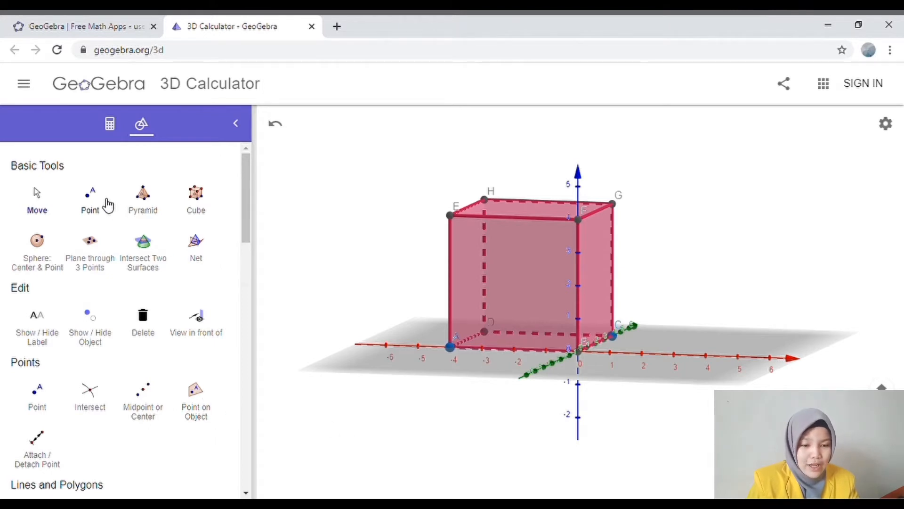
left_click(100, 204)
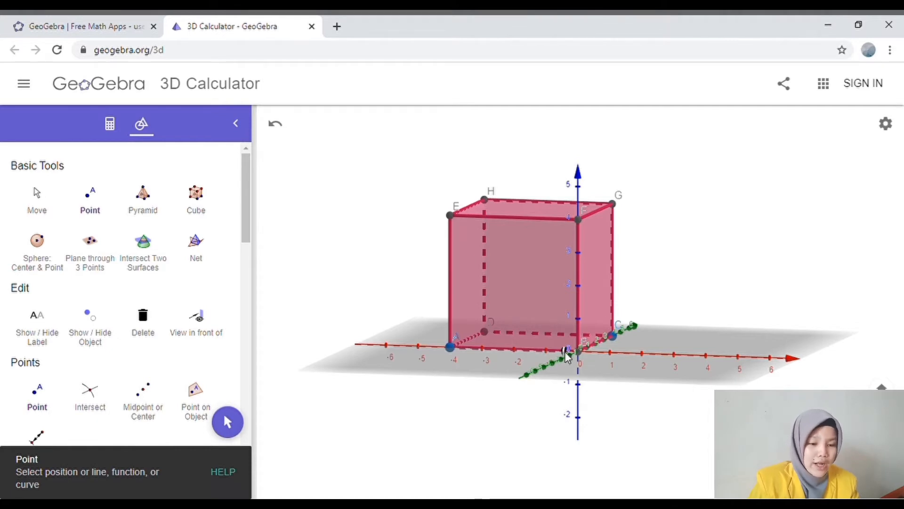
left_click(512, 200)
Rename the new point on edge GH as P
right_click(512, 200)
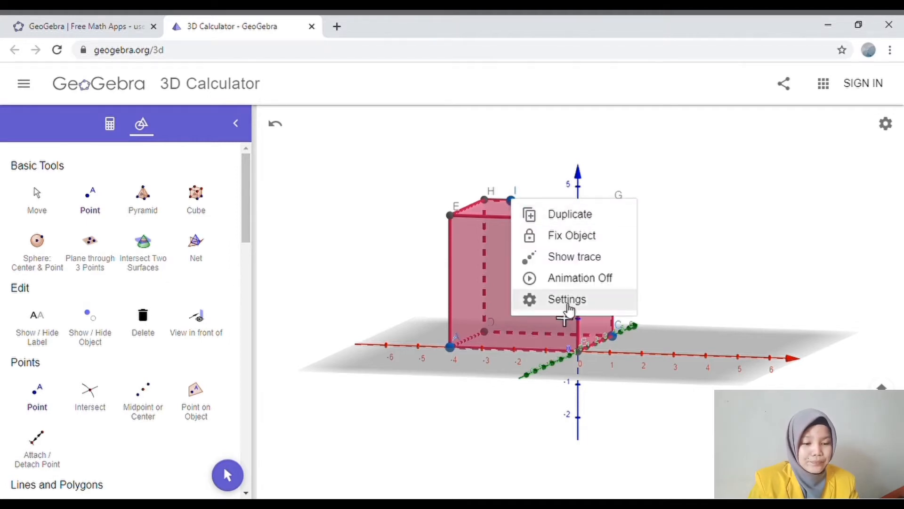
left_click(568, 300)
left_click(632, 170)
key("BackSpace")
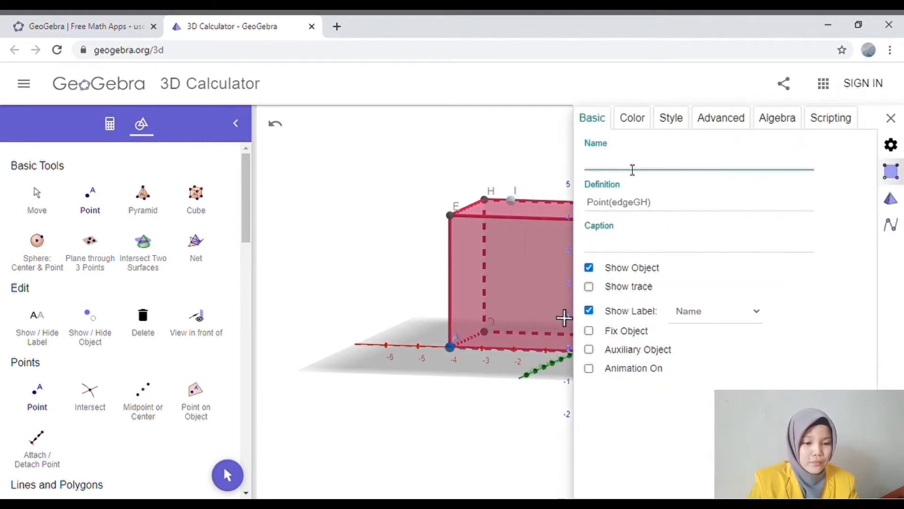
type("p")
key("BackSpace")
type("P")
left_click(891, 117)
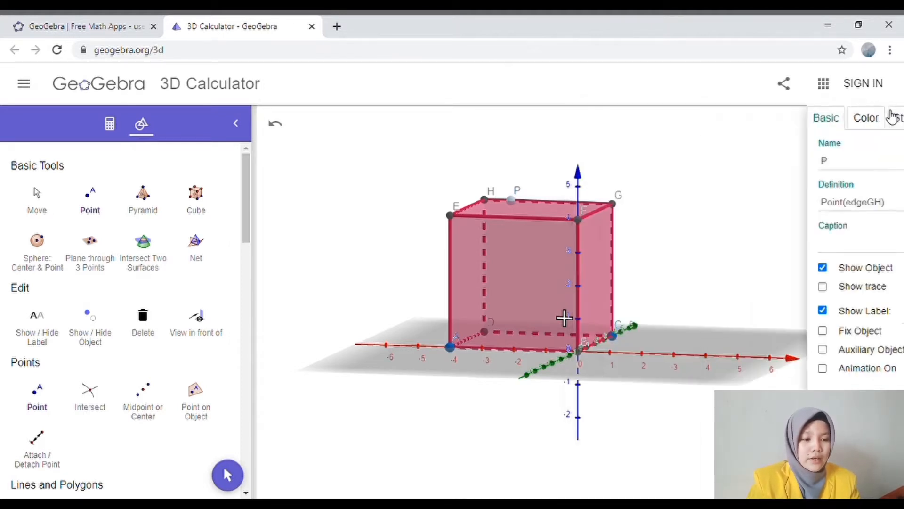
Place a point on the cube's vertical edge AE, about halfway up at height 2
left_click(37, 203)
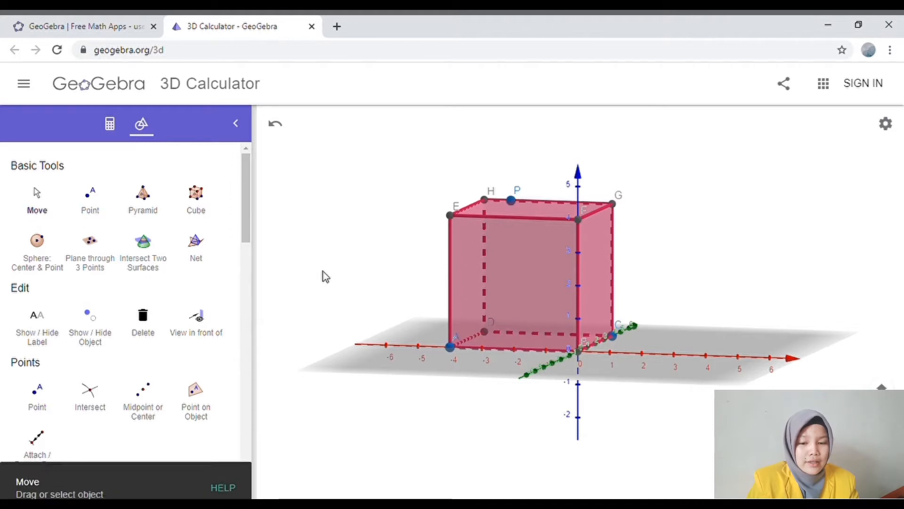
left_click_drag(338, 281, 347, 280)
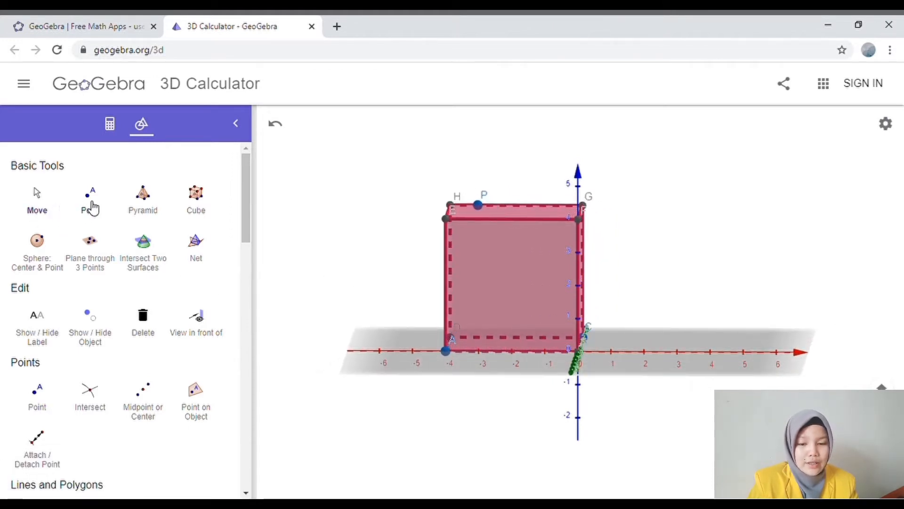
left_click(90, 206)
left_click(446, 286)
Rename the new point on edge AE as Q
right_click(445, 286)
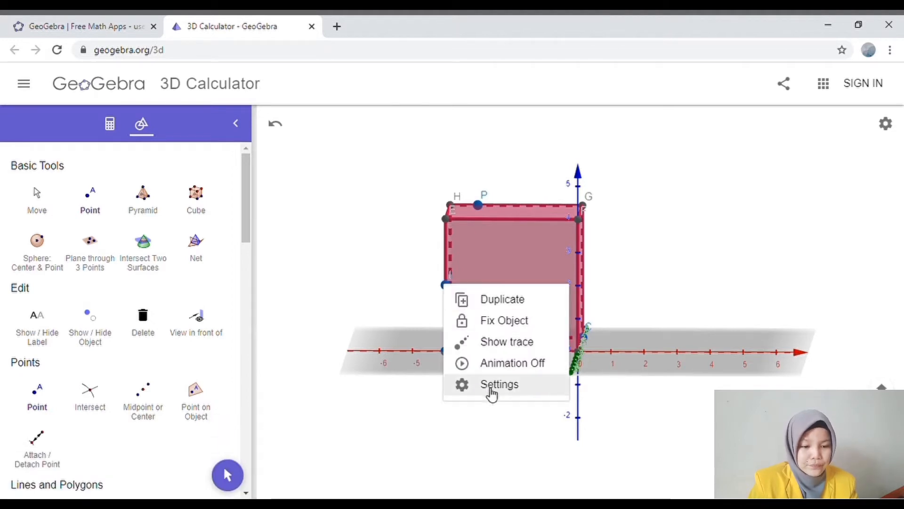
left_click(488, 385)
left_click(650, 169)
key("BackSpace")
type("Q")
key("Return")
left_click(890, 118)
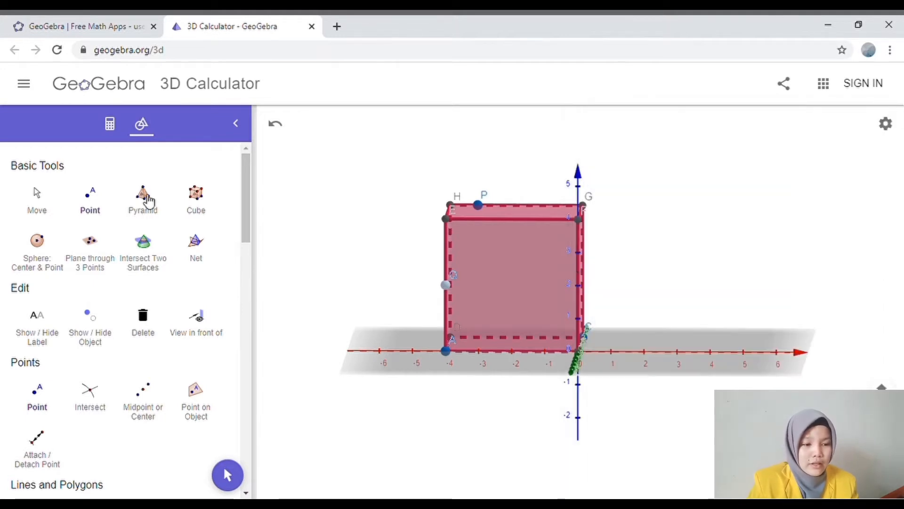
Place a point on the cube's vertical edge BF, about 1 unit above B
left_click(54, 210)
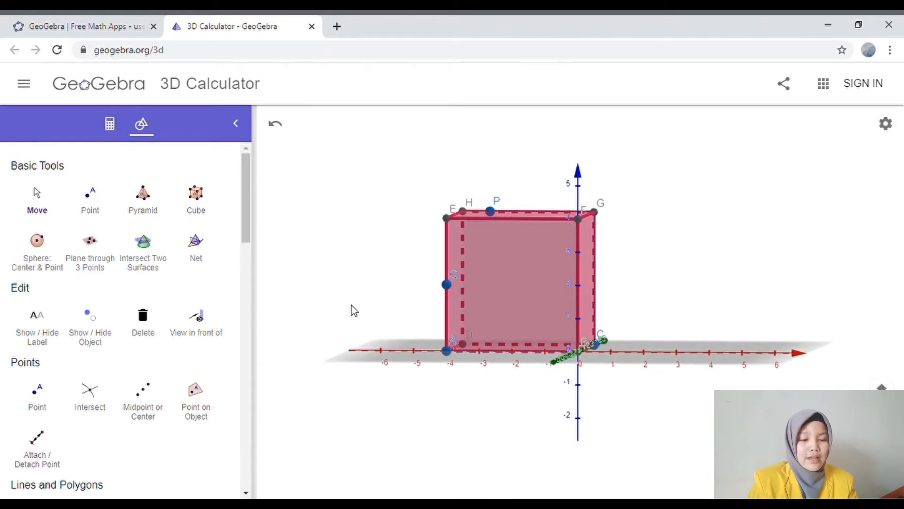
left_click(90, 200)
left_click(578, 320)
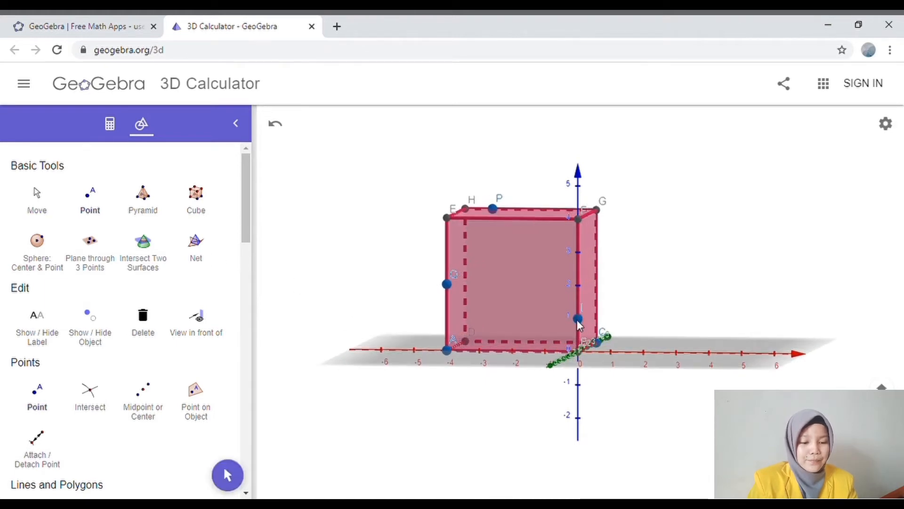
Rename the new point on edge BF as R
right_click(579, 322)
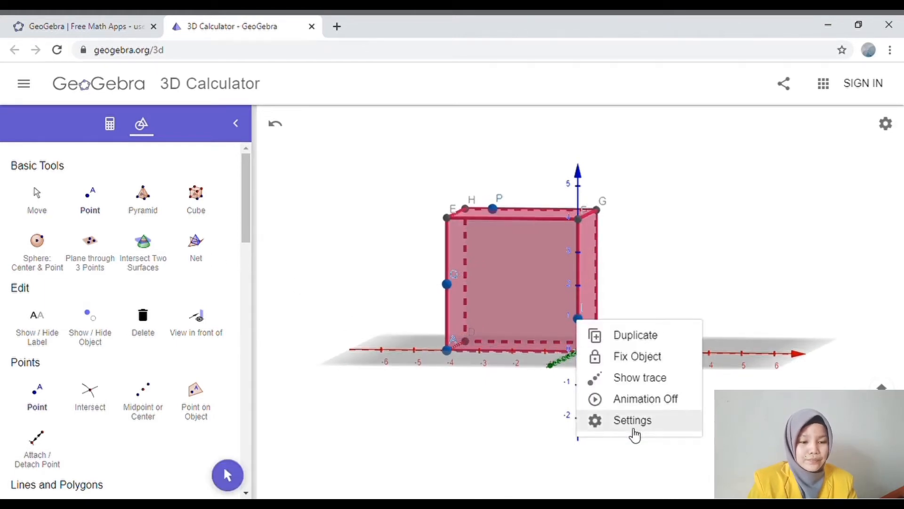
left_click(634, 430)
left_click(594, 162)
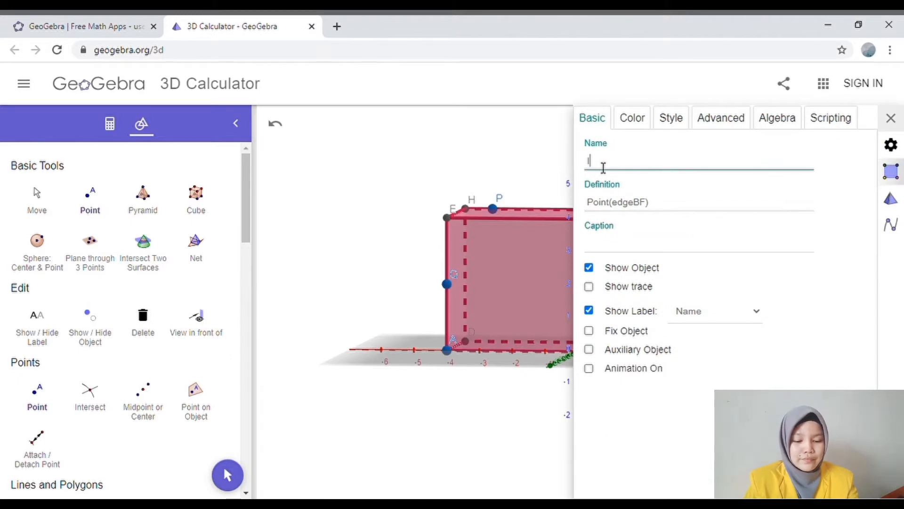
type("R")
left_click(891, 118)
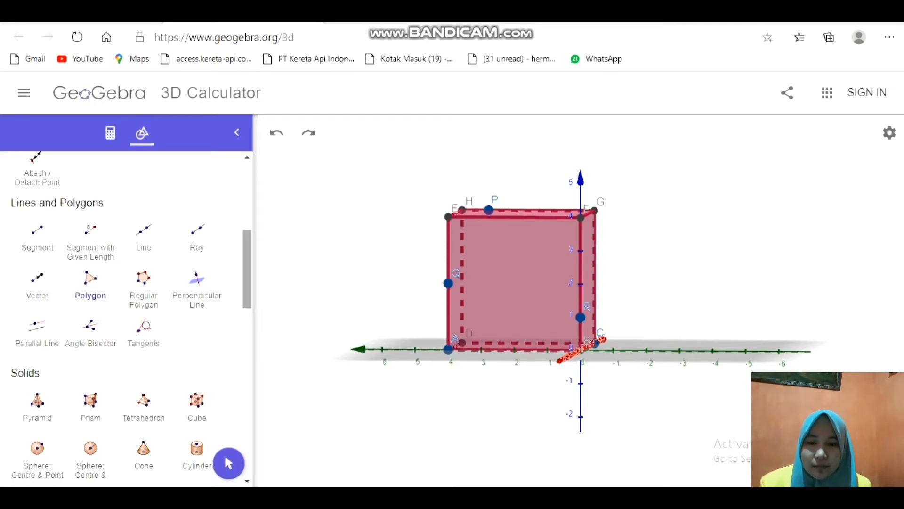
Create the diagonal-plane polygon through the cube's vertices B, F, H and D
scroll(126, 315, "up", 6)
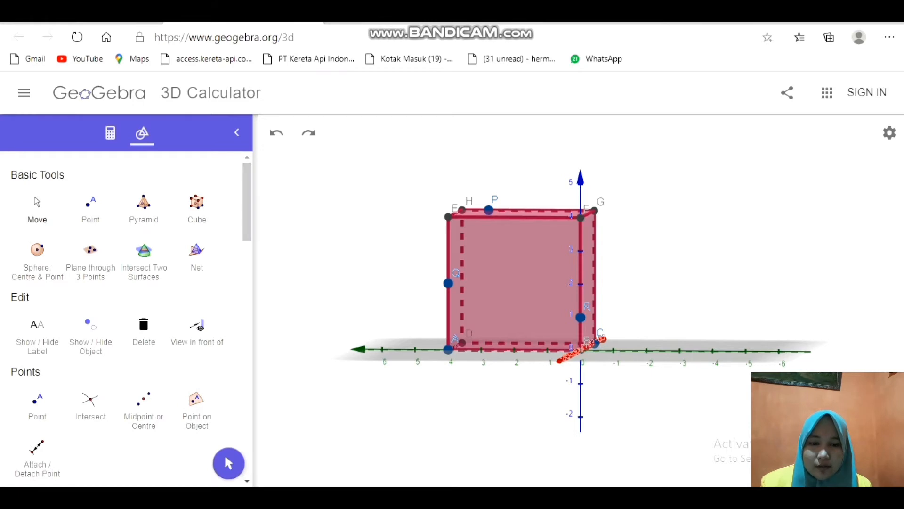
left_click_drag(659, 264, 624, 285)
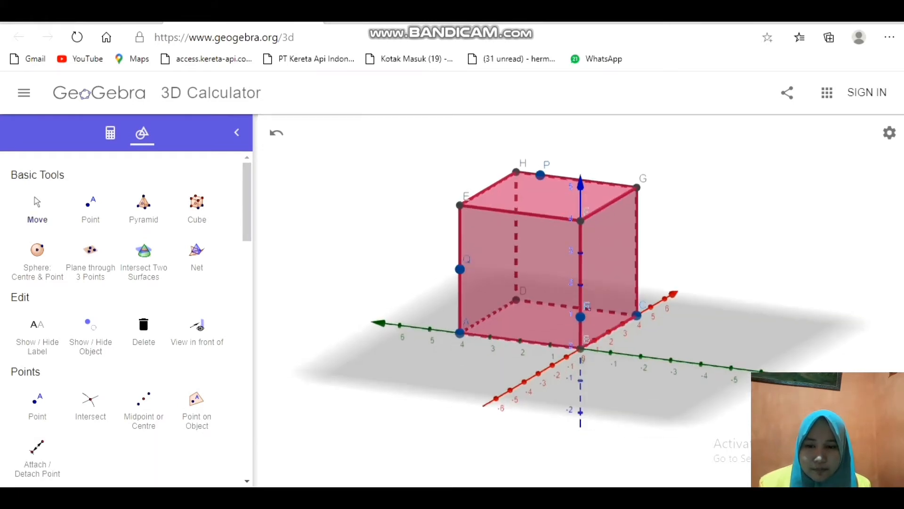
scroll(132, 321, "down", 5)
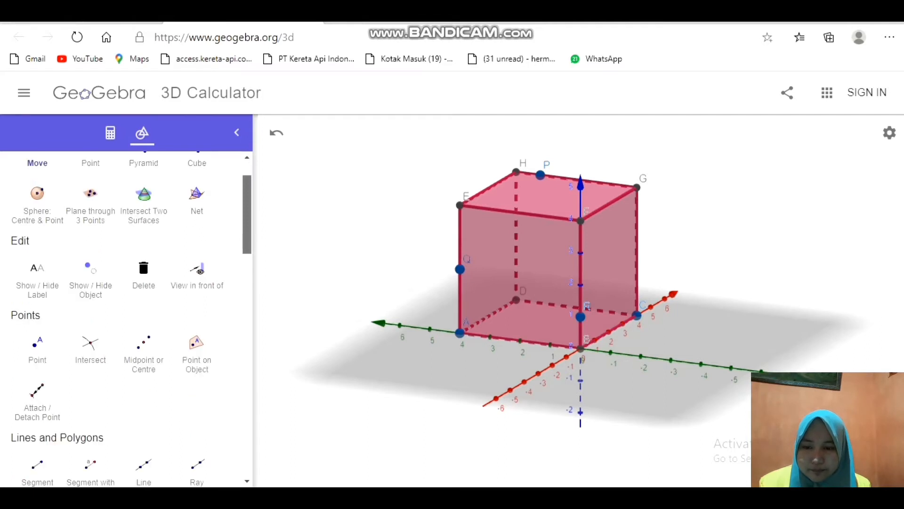
left_click(91, 358)
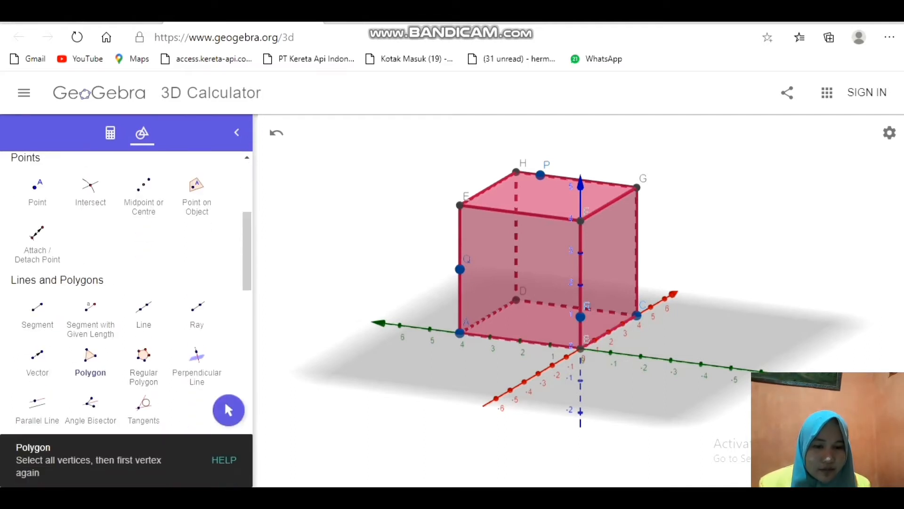
left_click(581, 349)
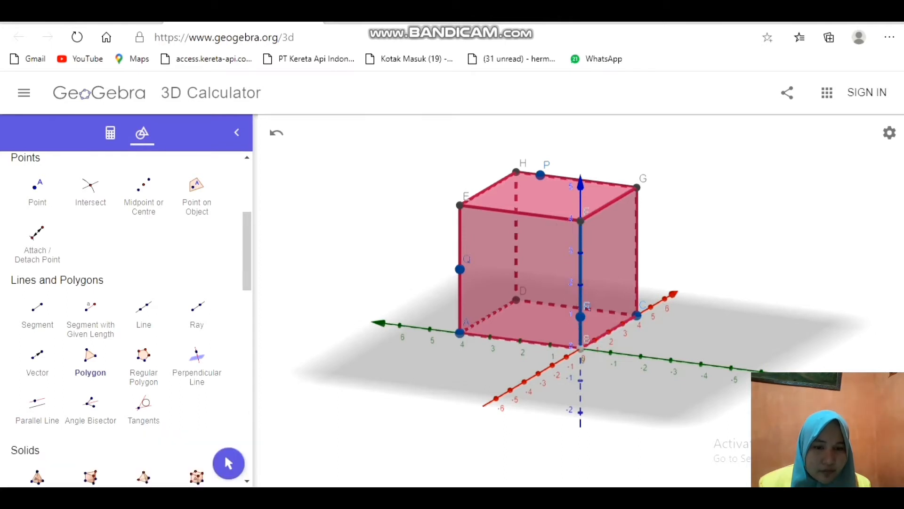
left_click(581, 220)
left_click(517, 172)
left_click(516, 299)
left_click(581, 349)
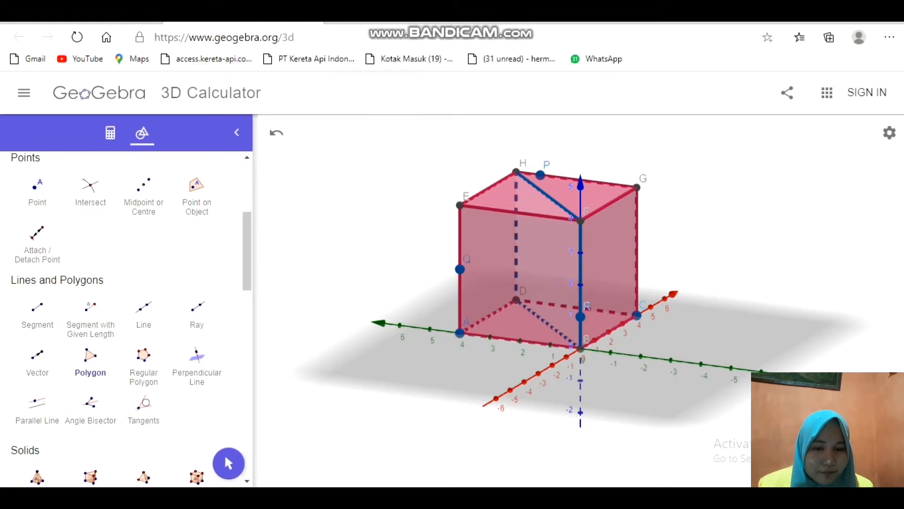
Create a second diagonal-plane polygon through the cube's vertices A, B, G and H
left_click(461, 333)
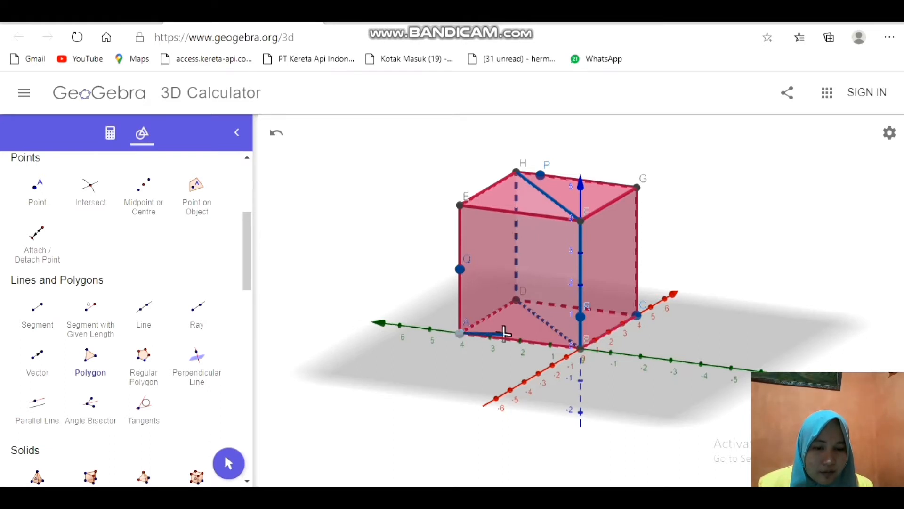
left_click(581, 347)
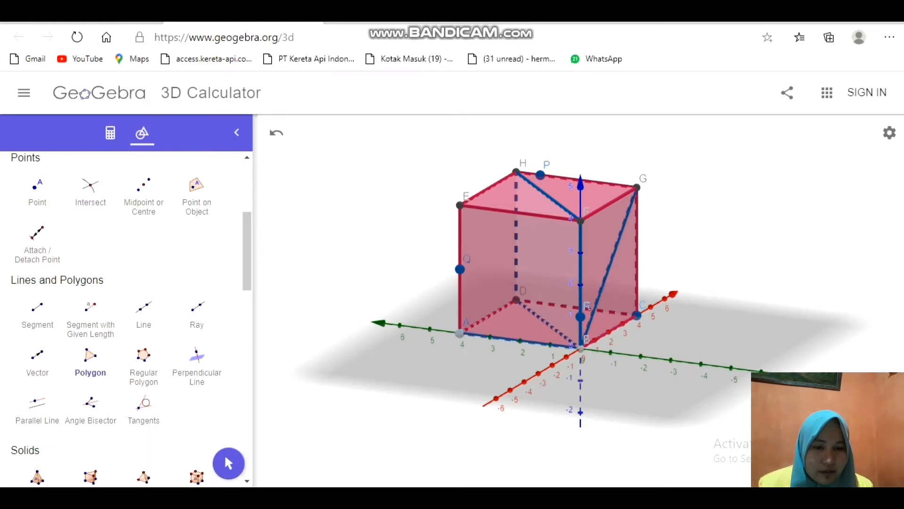
left_click(637, 187)
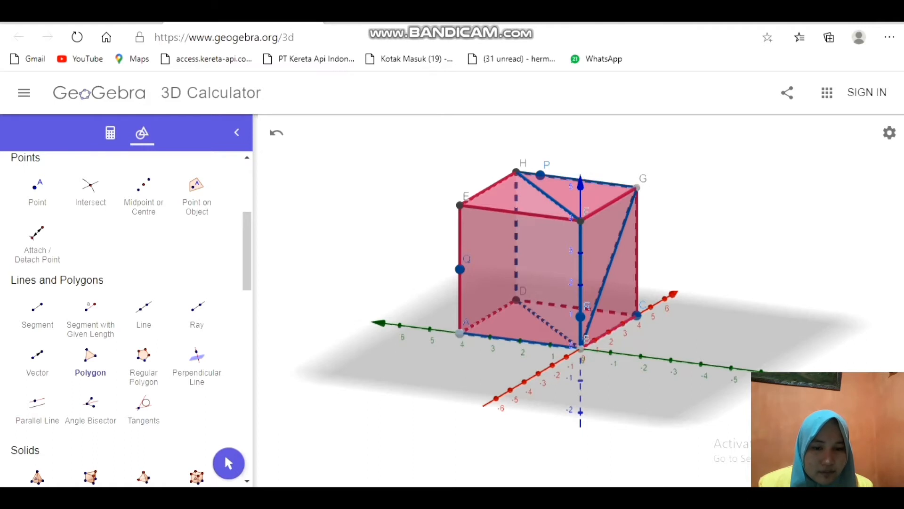
left_click(516, 173)
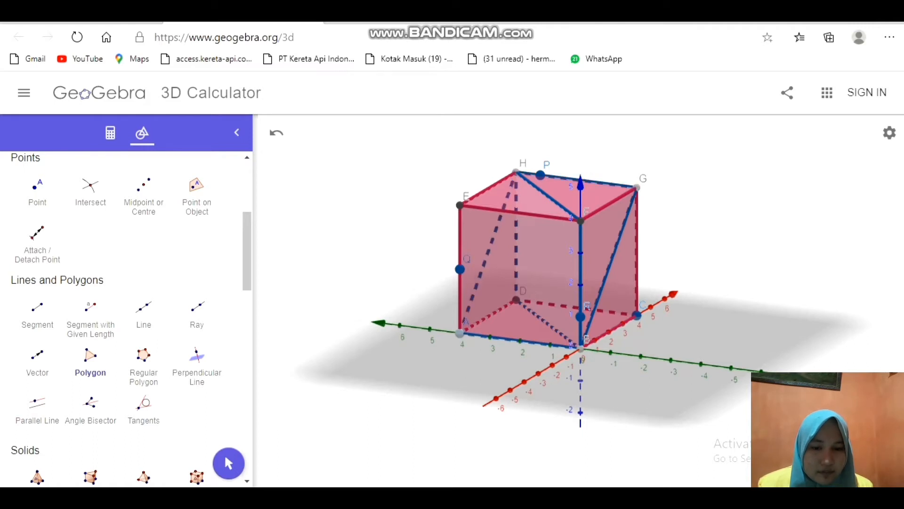
left_click(460, 333)
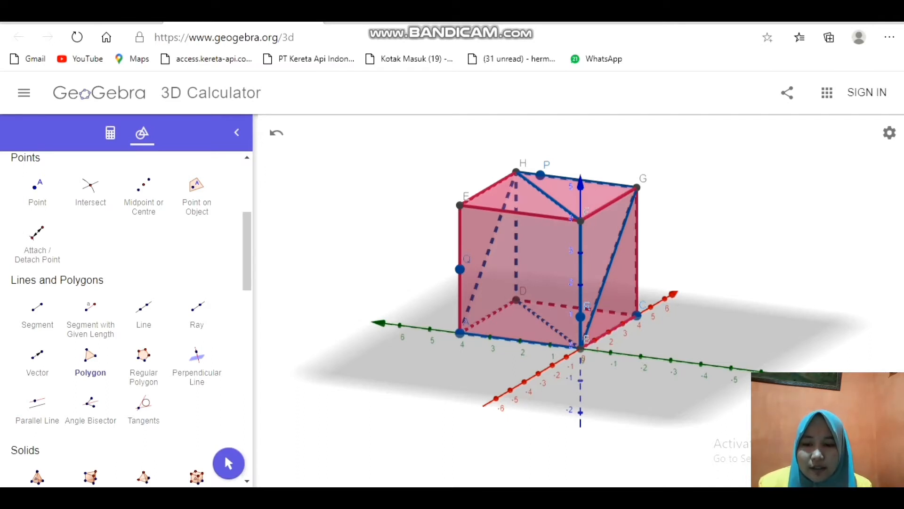
Draw the cube's space diagonal as a segment from H to B
left_click(37, 313)
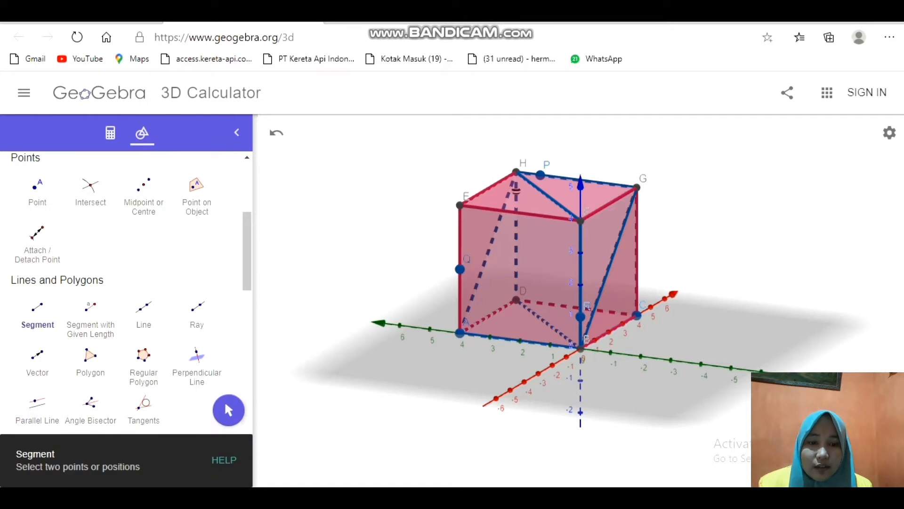
left_click(517, 173)
left_click(580, 347)
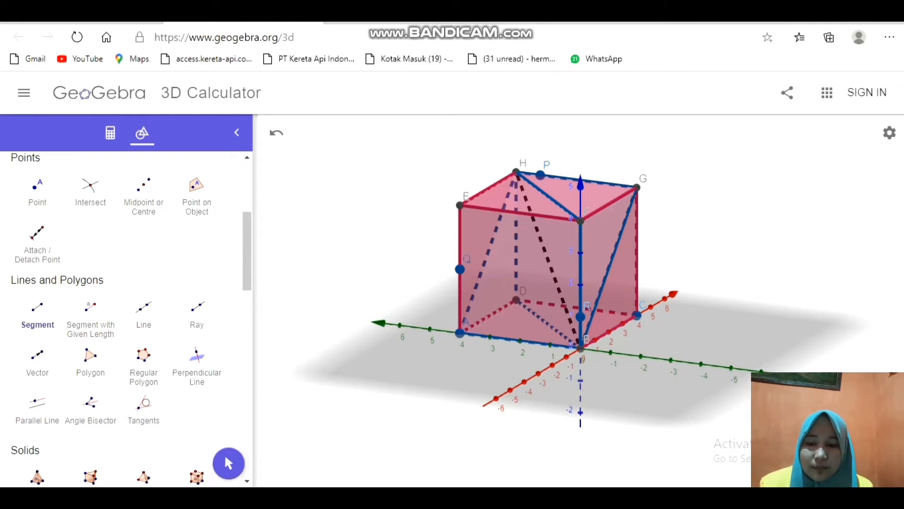
Create a third diagonal-plane polygon through the cube's vertices A, C, G and E
left_click(91, 360)
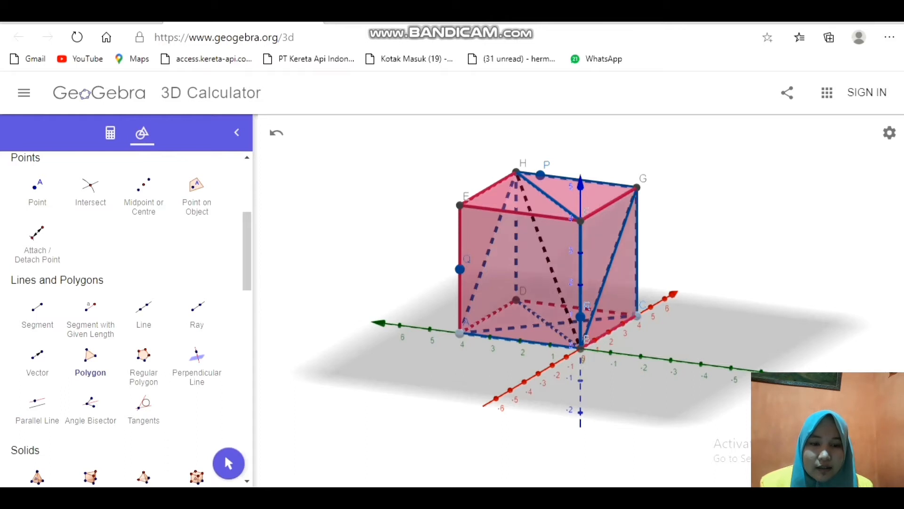
left_click(636, 187)
left_click(459, 205)
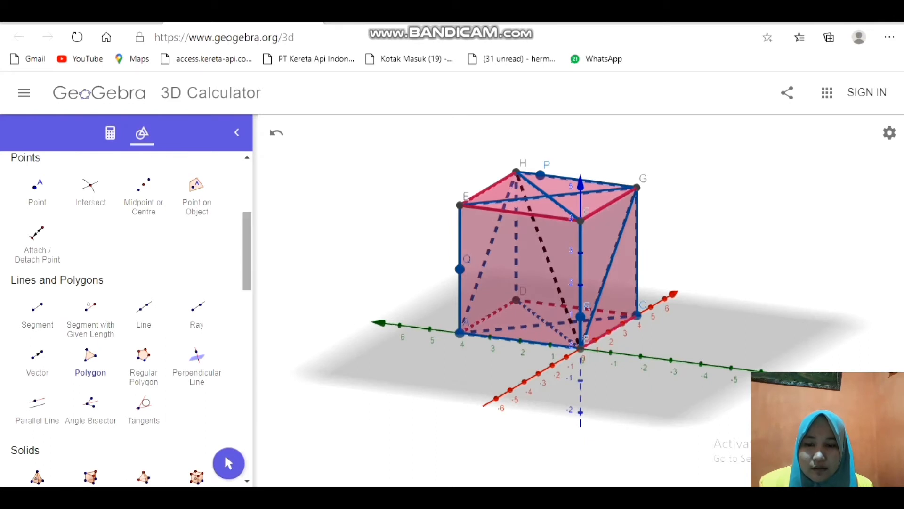
Set the fill opacity of the cube's front face ABFE to 0
scroll(127, 316, "up", 2)
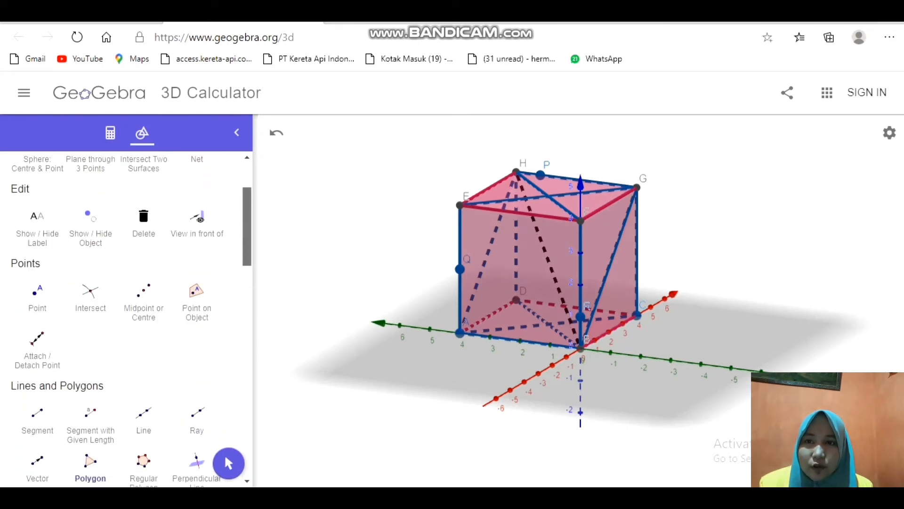
scroll(127, 315, "down", 1)
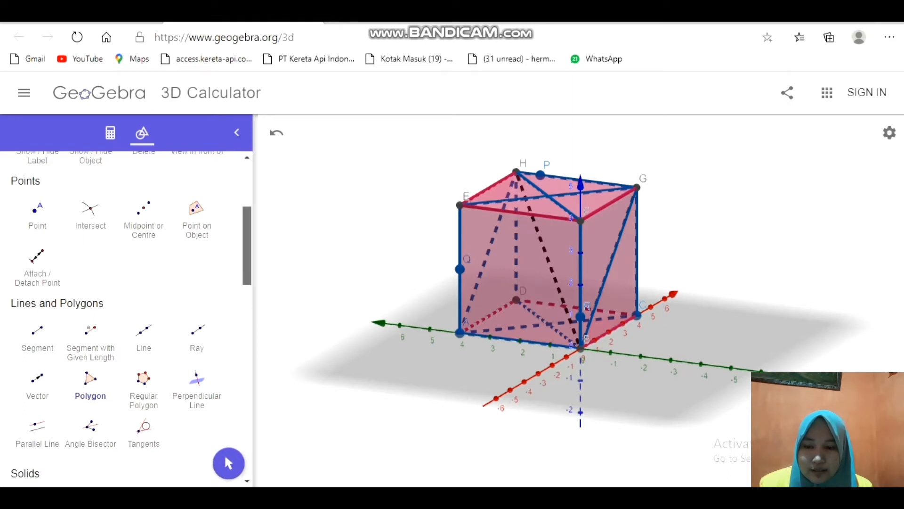
scroll(127, 316, "down", 5)
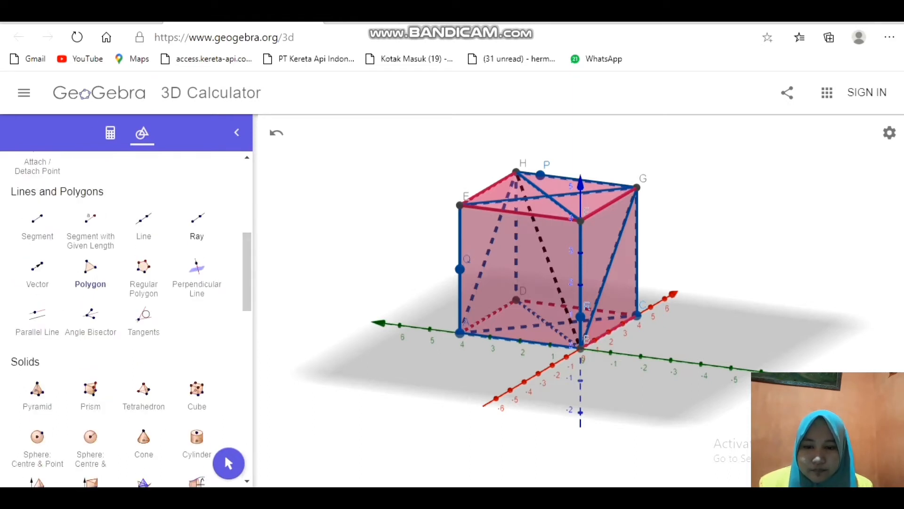
scroll(127, 315, "up", 6)
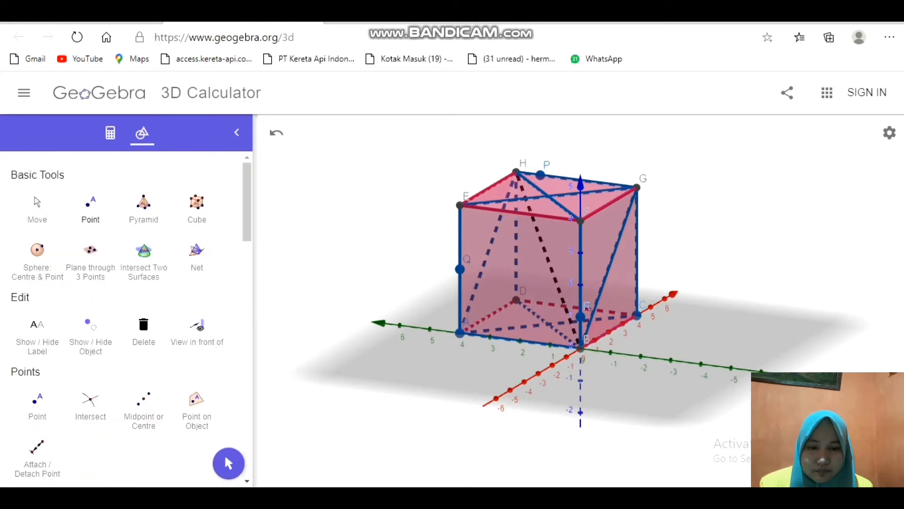
left_click(37, 208)
left_click(513, 267)
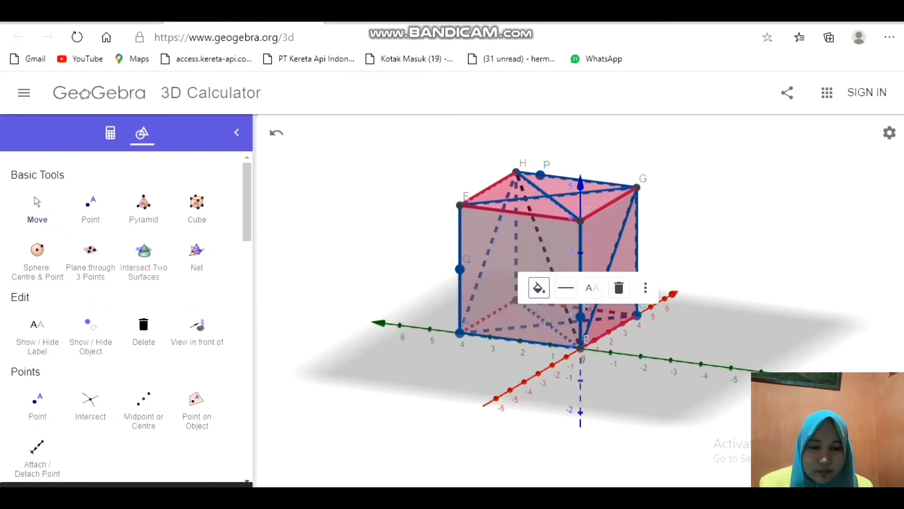
left_click(539, 288)
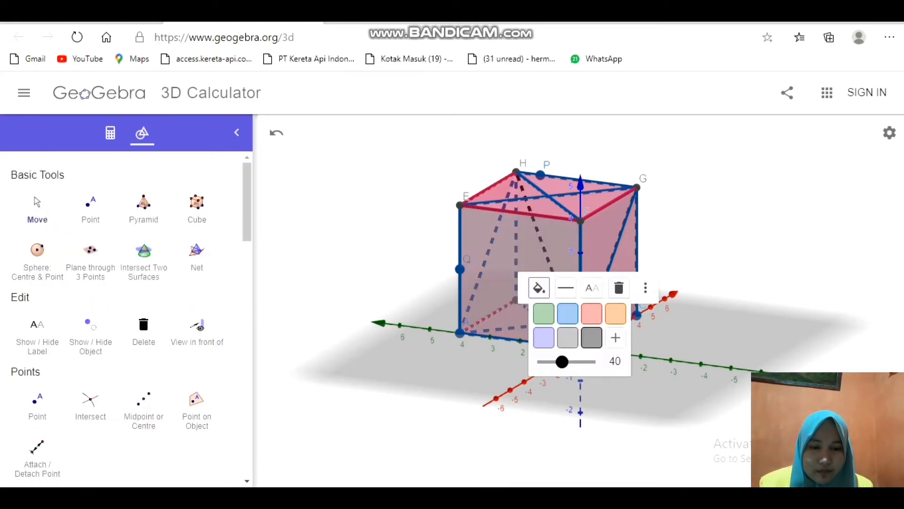
left_click_drag(562, 362, 542, 361)
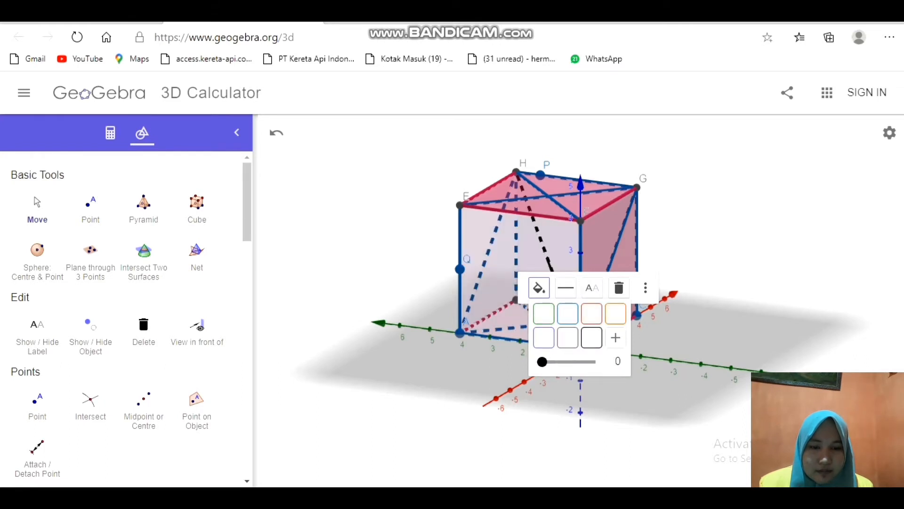
Make the diagonal plane ACGE fully opaque and place a point where the space diagonal HB pierces it
left_click(485, 222)
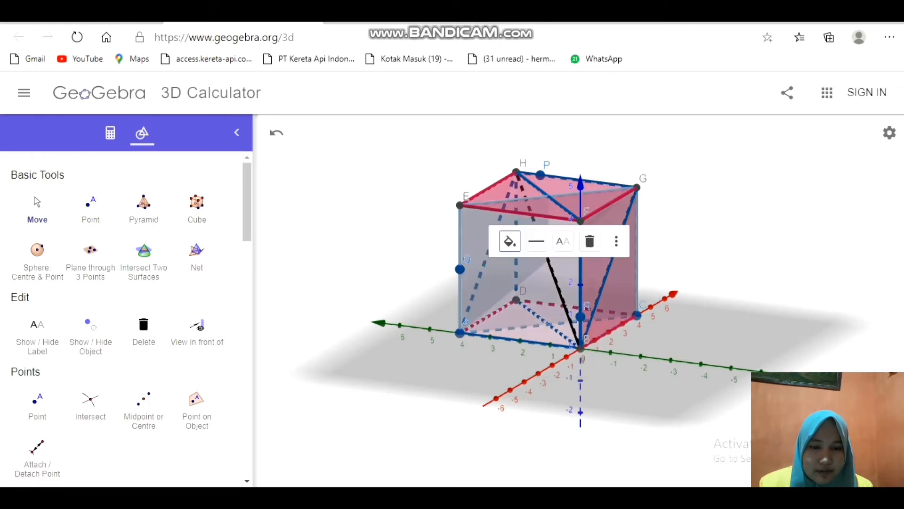
left_click(510, 241)
left_click_drag(518, 315, 561, 315)
left_click(90, 208)
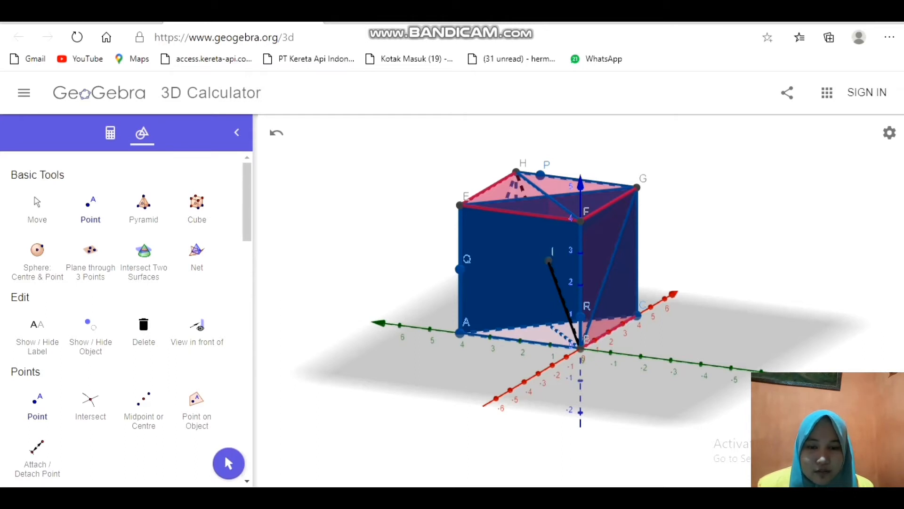
key("Escape")
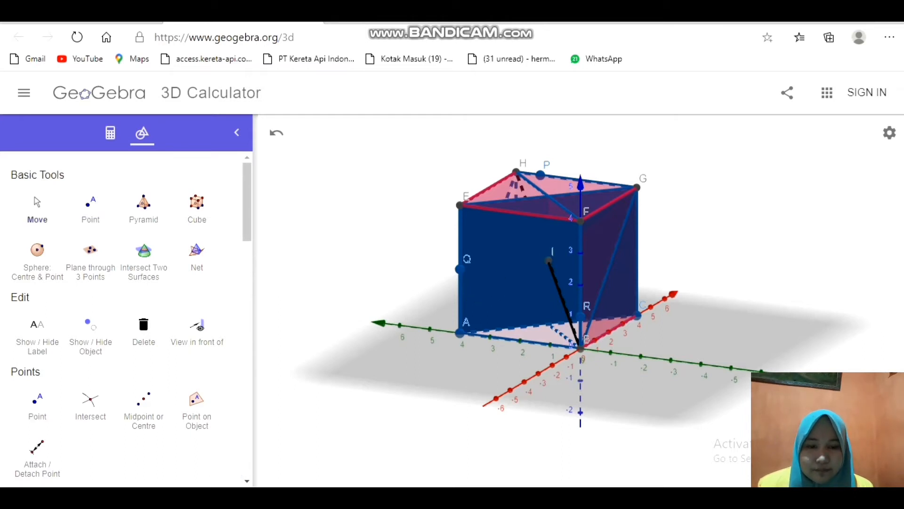
Lower the fill opacity of the diagonal plane ACGE to 5
left_click(501, 266)
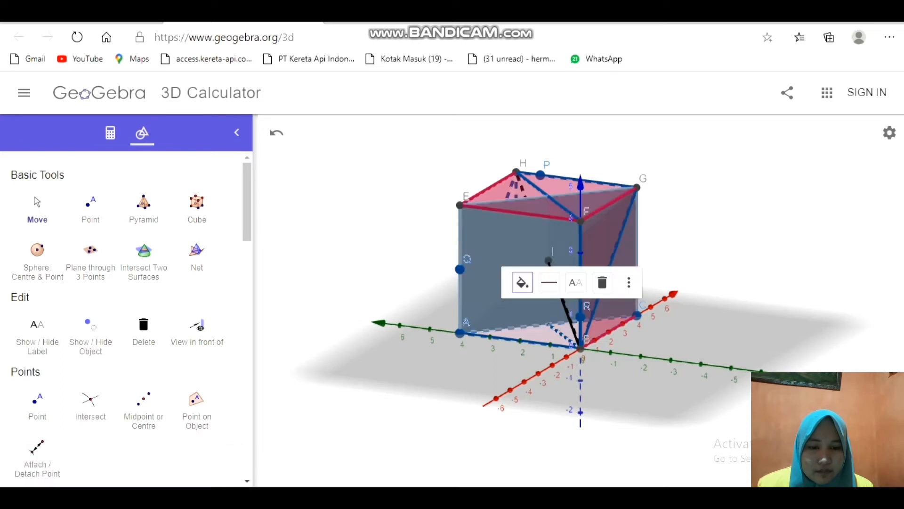
left_click(523, 283)
left_click_drag(574, 357, 528, 356)
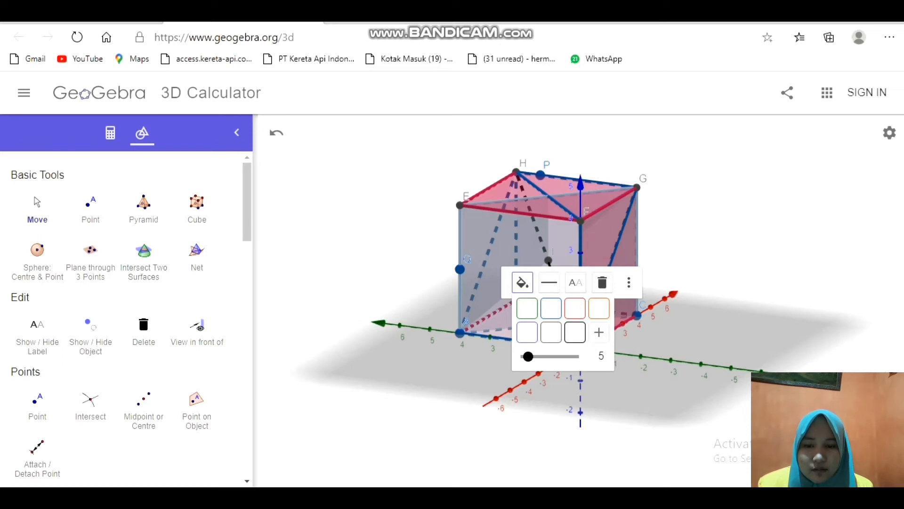
Draw three lines through point I, one each to points P, Q and R
scroll(127, 320, "down", 2)
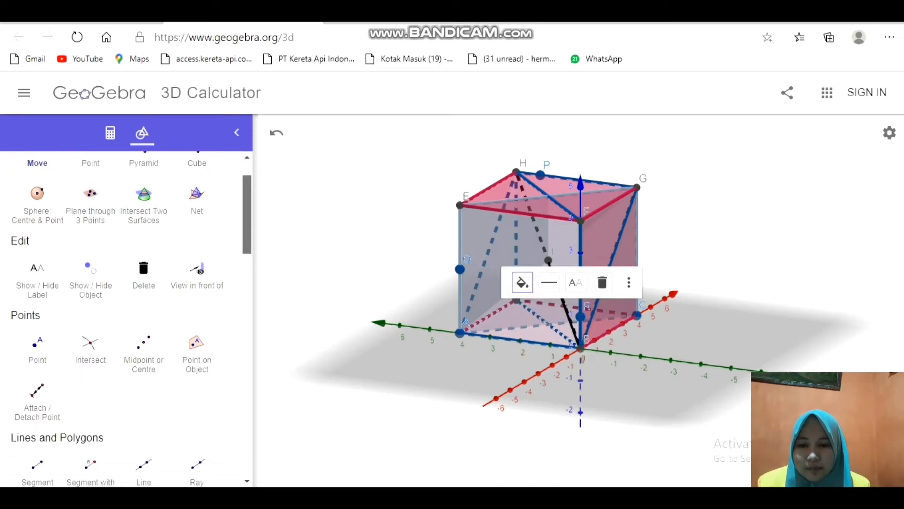
scroll(127, 320, "down", 4)
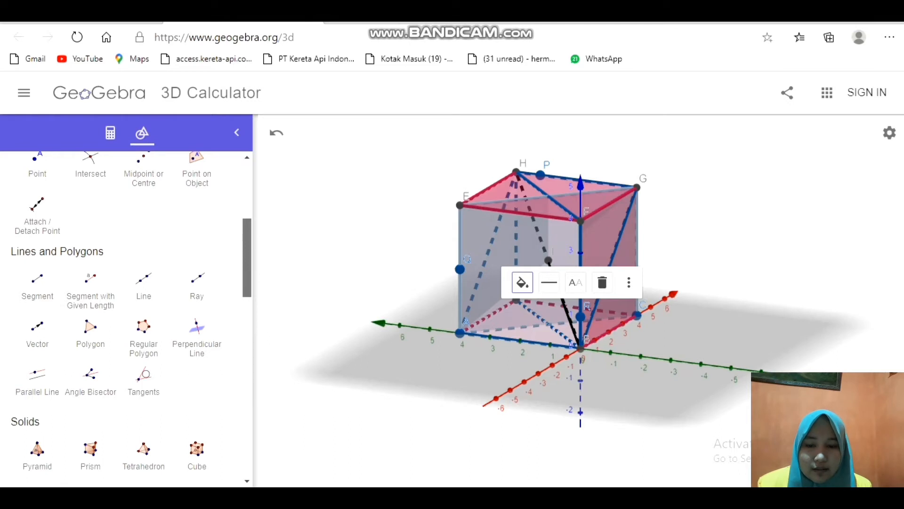
scroll(128, 321, "down", 2)
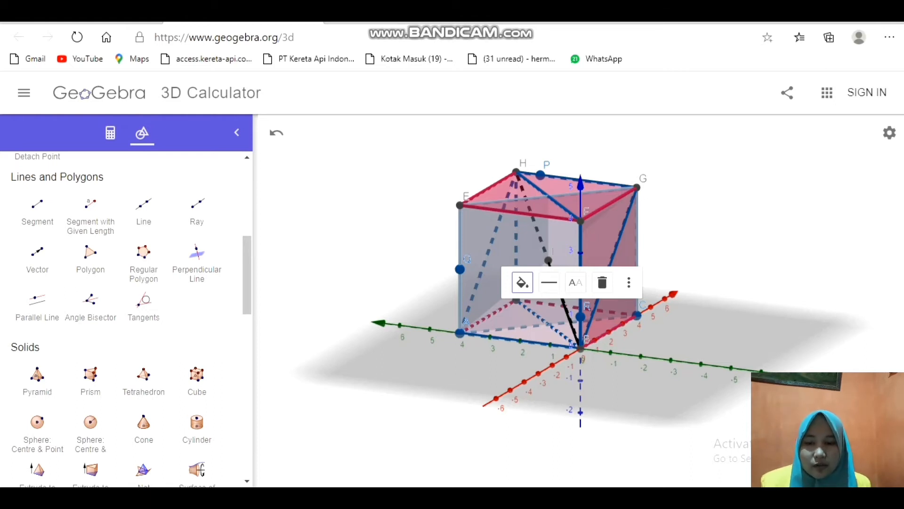
left_click(144, 207)
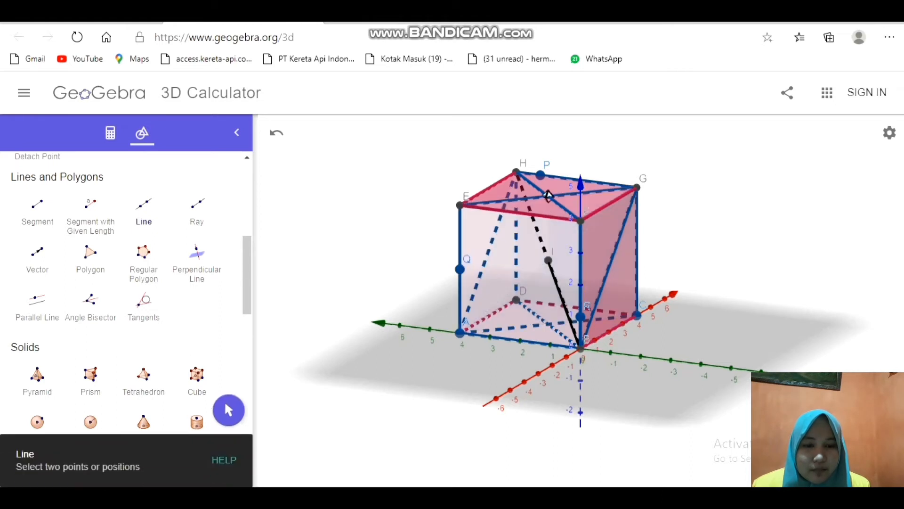
left_click(540, 175)
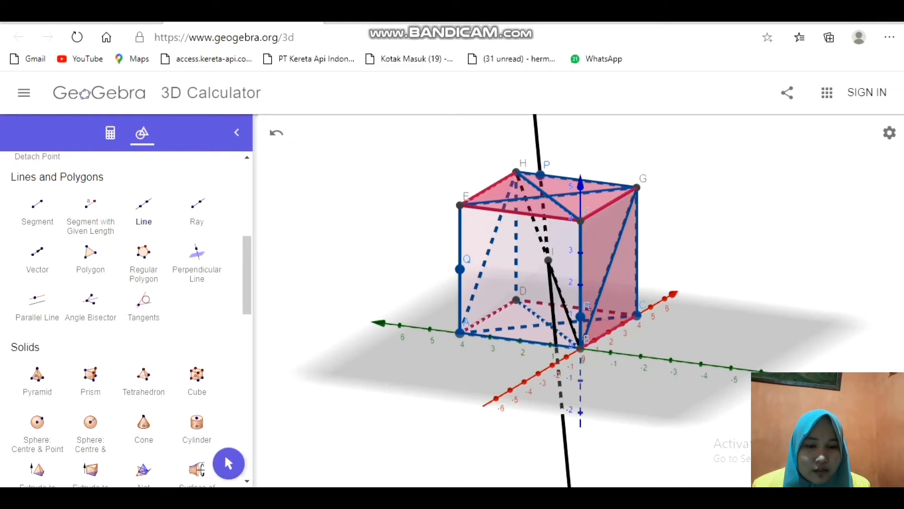
left_click(460, 270)
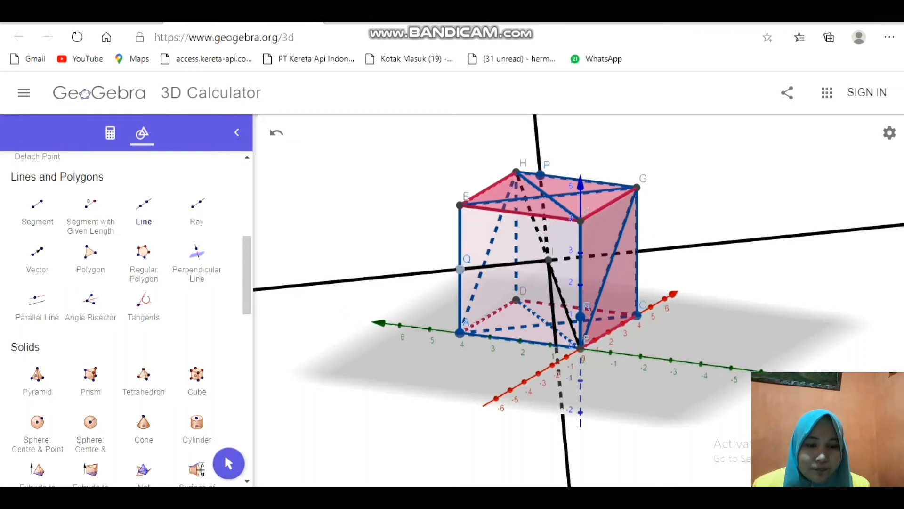
left_click(581, 313)
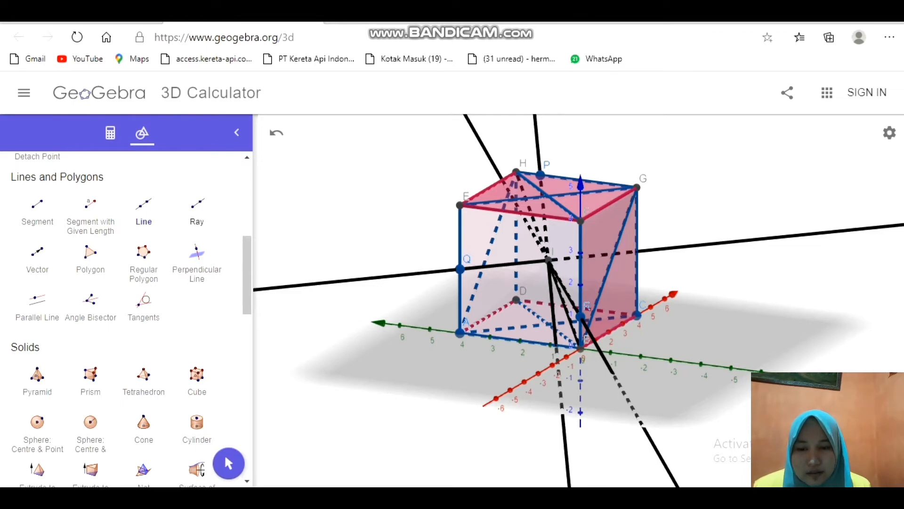
Place points where the lines from P, Q and R through I meet edges AB, CG and DH
scroll(247, 274, "up", 7)
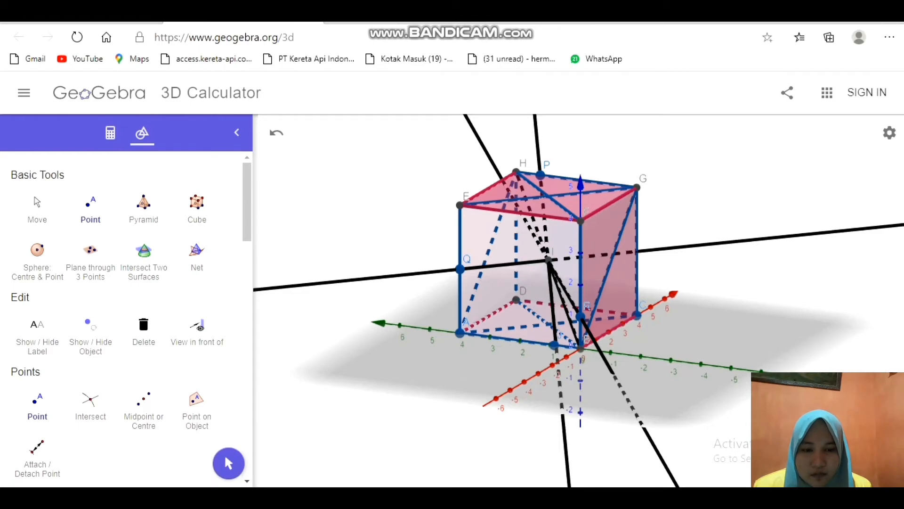
key("Escape")
left_click_drag(447, 285, 371, 287)
left_click(90, 209)
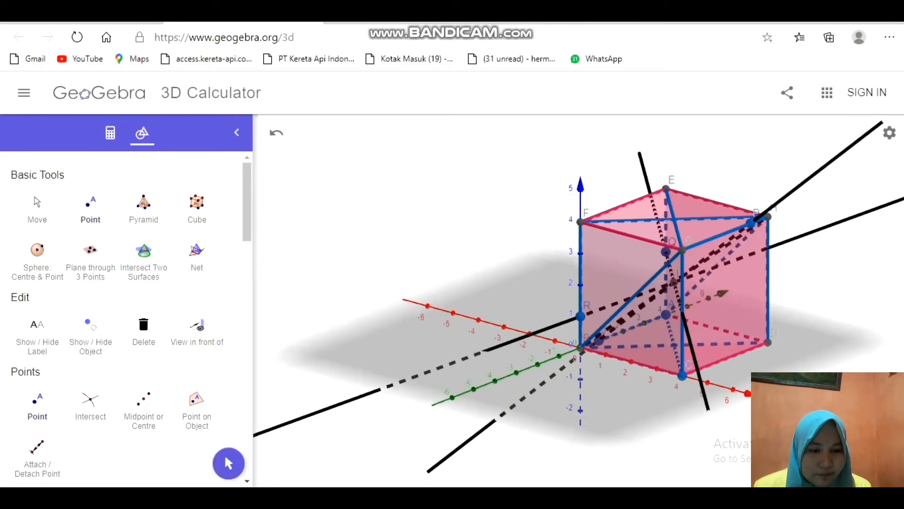
left_click(682, 312)
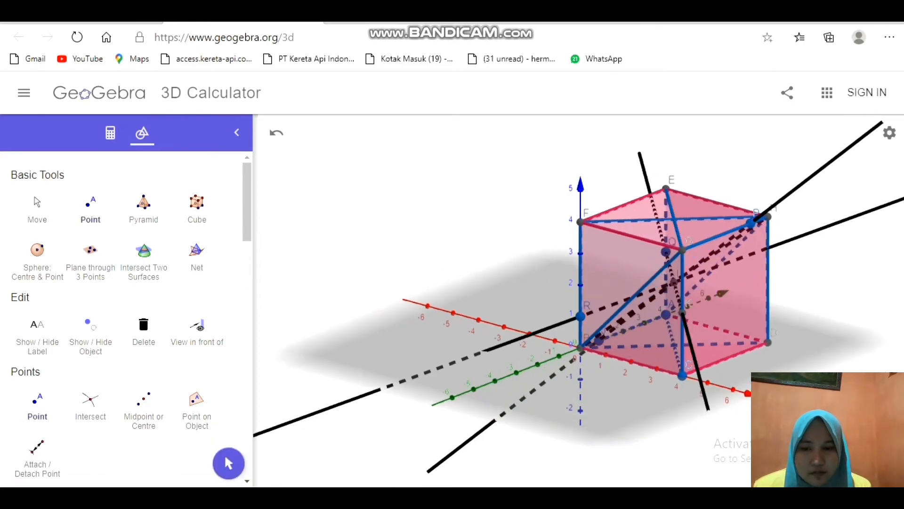
key("Escape")
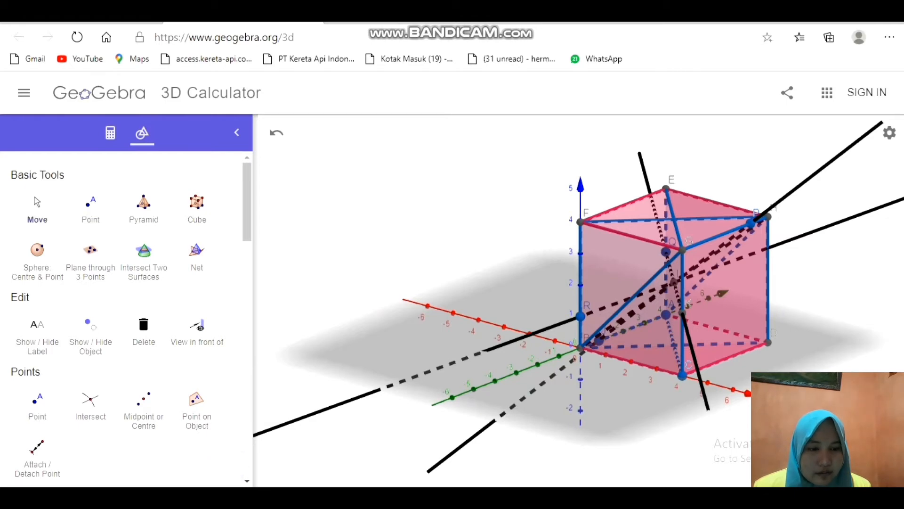
left_click_drag(810, 245, 747, 241)
left_click(90, 208)
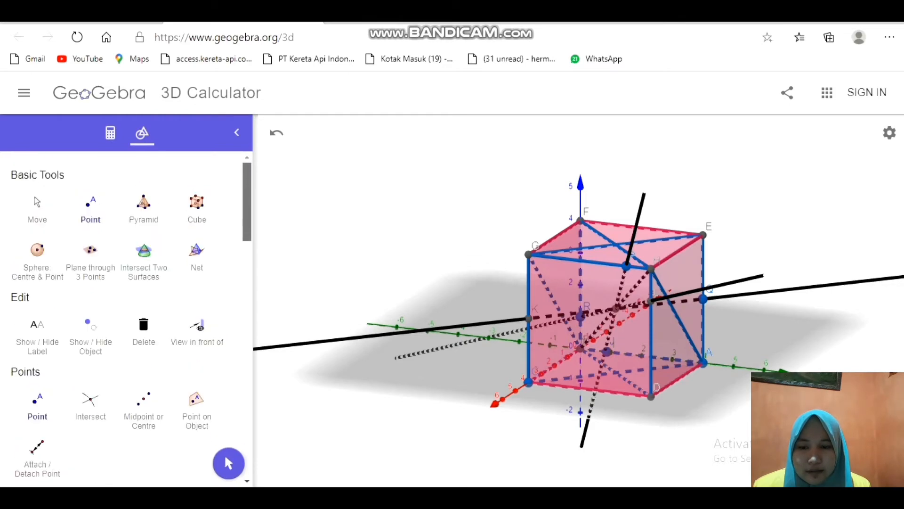
Create the cross-section polygon through P, Q, R and the three new points on edges AB, CG and DH
scroll(127, 320, "down", 2)
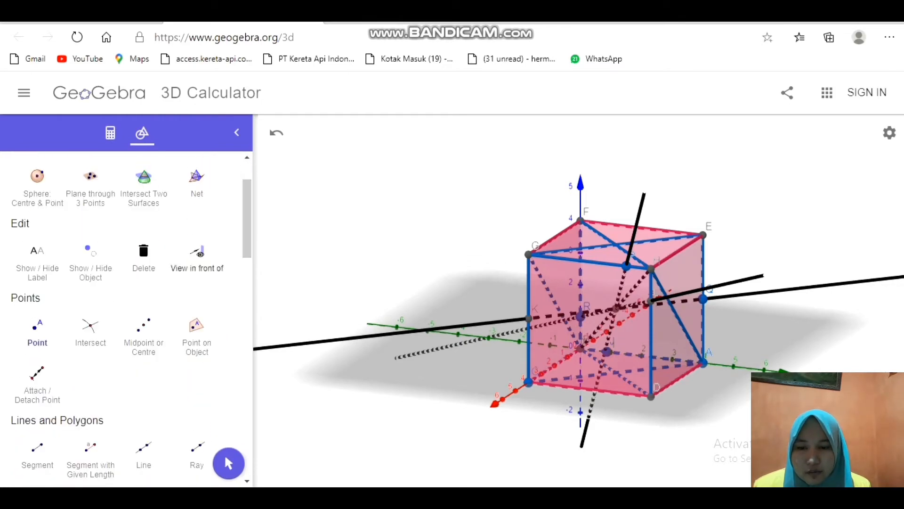
scroll(127, 320, "down", 5)
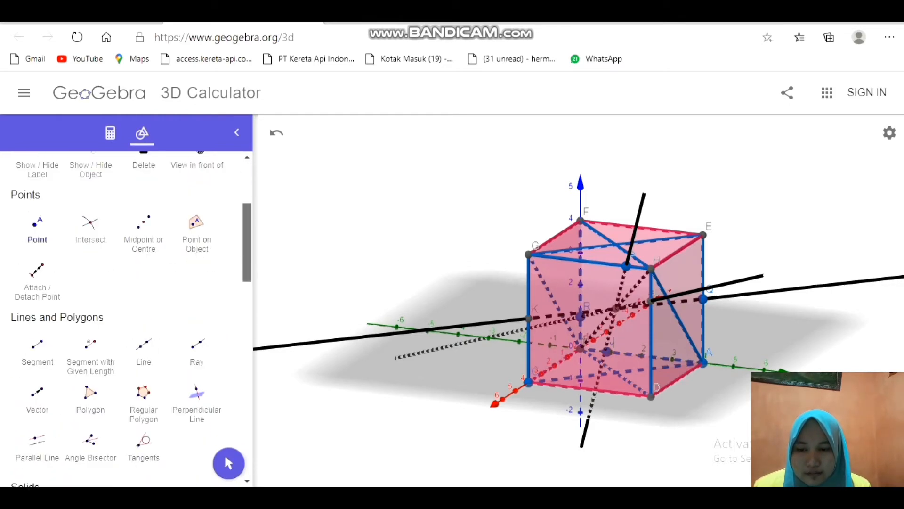
left_click(90, 328)
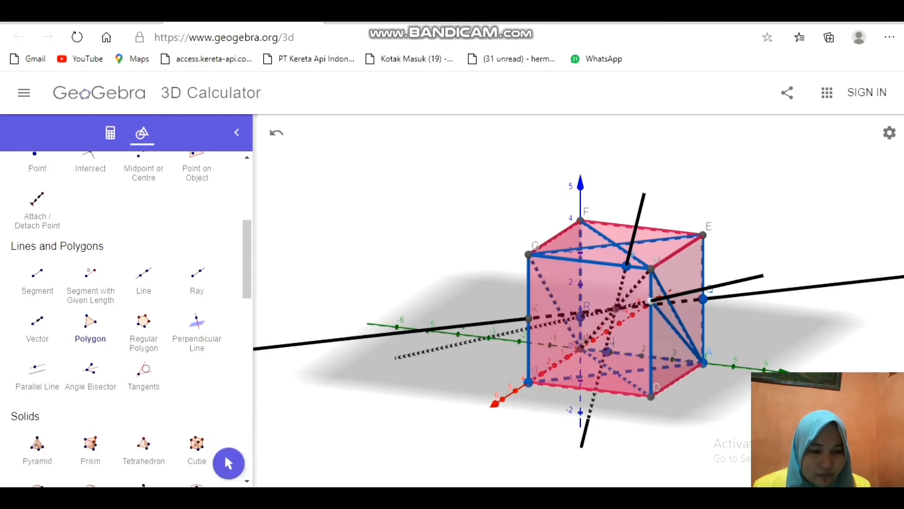
left_click(705, 299)
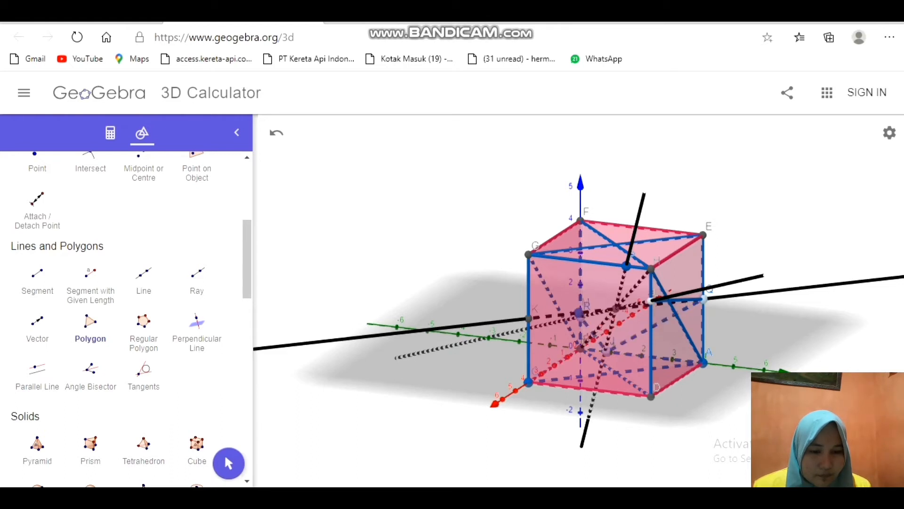
left_click(528, 318)
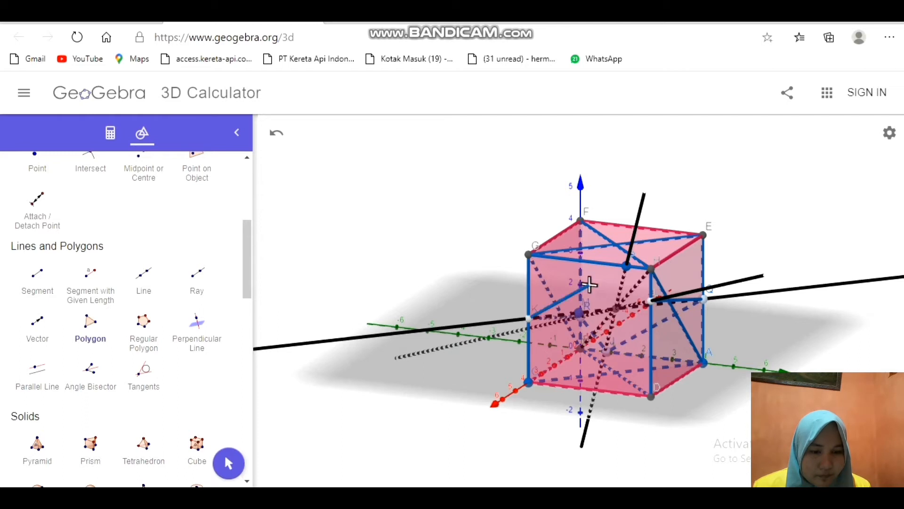
left_click(626, 266)
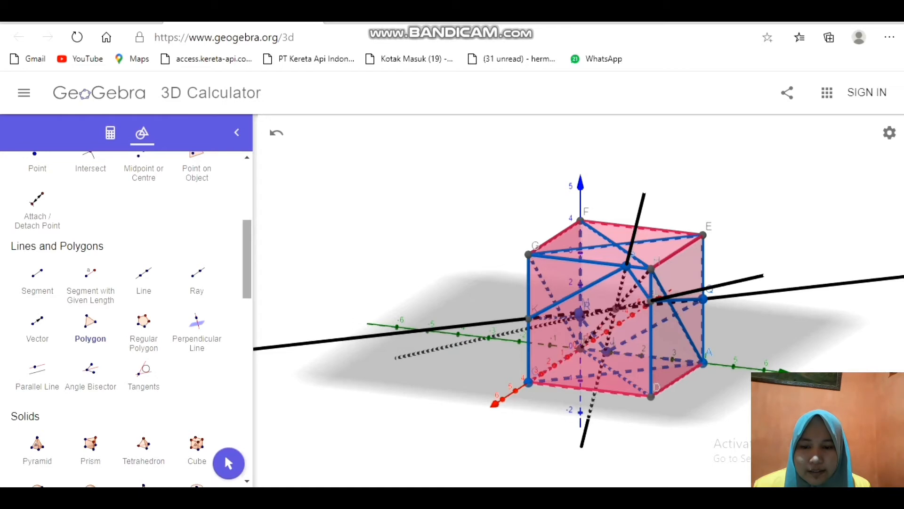
left_click(226, 459)
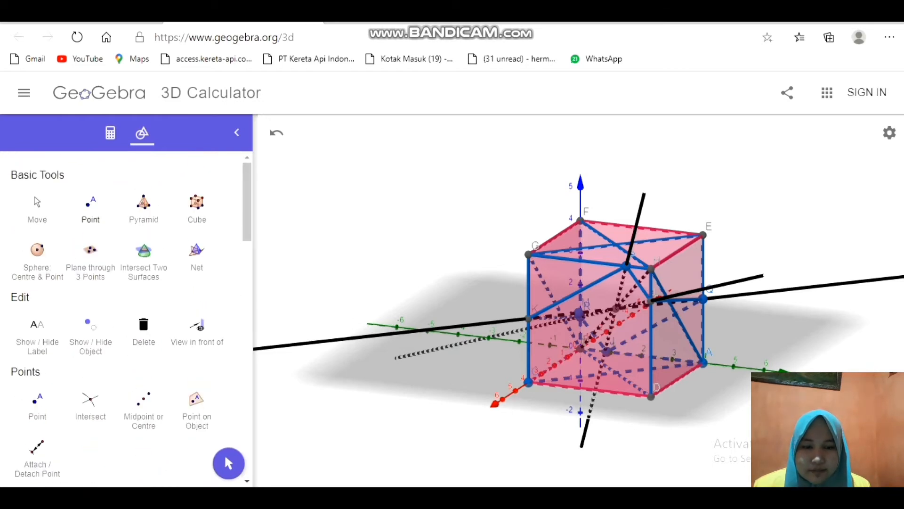
left_click_drag(424, 263, 522, 270)
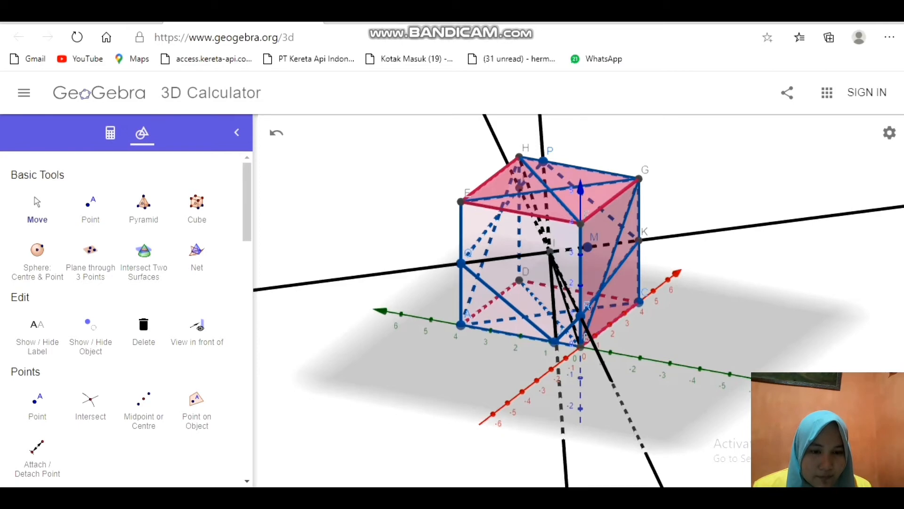
scroll(519, 189, "up", 4)
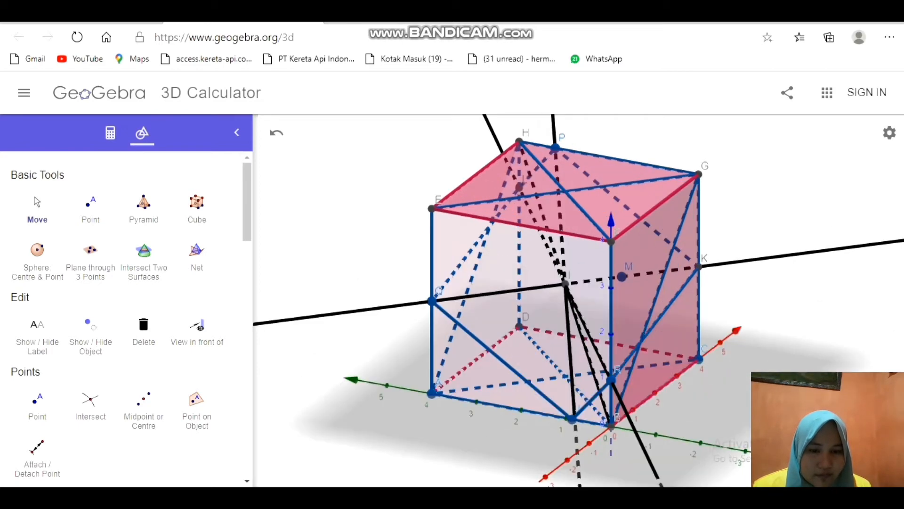